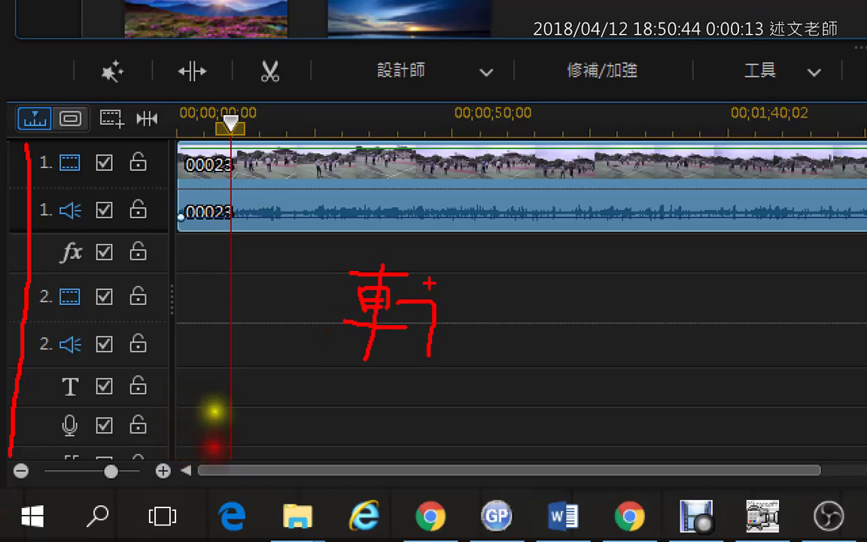
pyautogui.moveTo(431, 284); pyautogui.dragTo(417, 352)
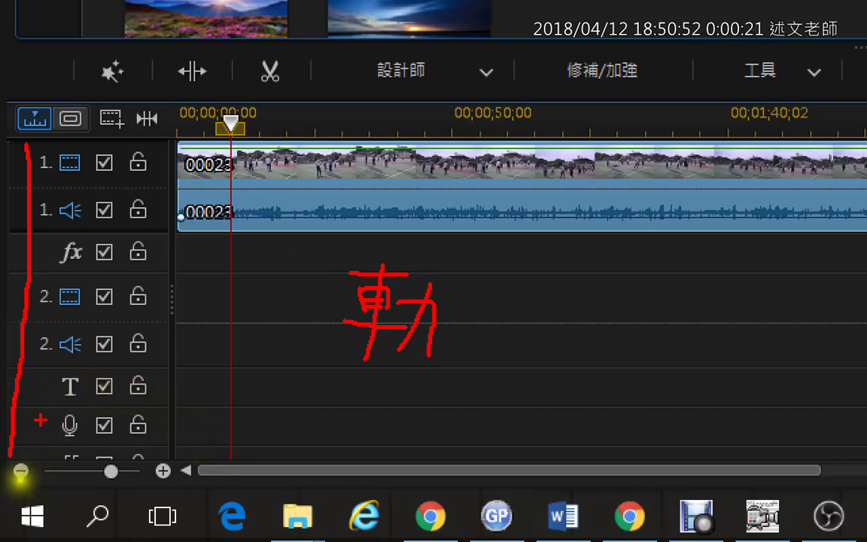
pyautogui.moveTo(35, 413)
pyautogui.mouseDown()
pyautogui.moveTo(53, 411)
pyautogui.moveTo(90, 331)
pyautogui.mouseUp()
pyautogui.moveTo(99, 286)
pyautogui.mouseDown()
pyautogui.moveTo(130, 276)
pyautogui.moveTo(119, 239)
pyautogui.moveTo(158, 220)
pyautogui.moveTo(155, 203)
pyautogui.moveTo(158, 226)
pyautogui.moveTo(199, 181)
pyautogui.mouseUp()
pyautogui.press('e')
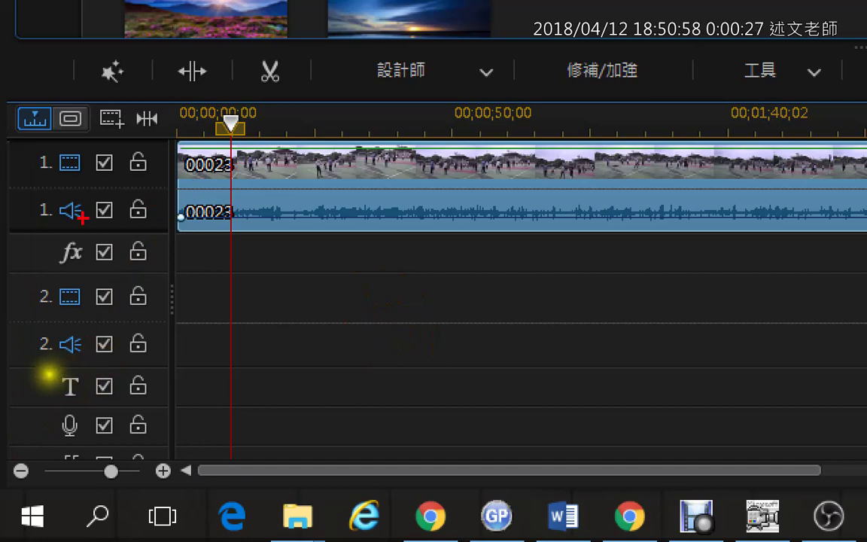
pyautogui.moveTo(23, 144); pyautogui.dragTo(23, 228)
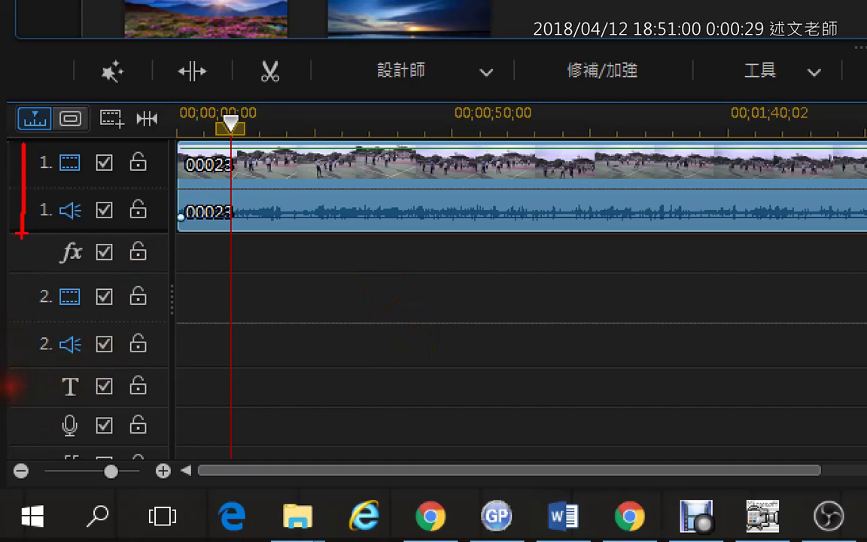
pyautogui.moveTo(21, 284); pyautogui.dragTo(20, 337)
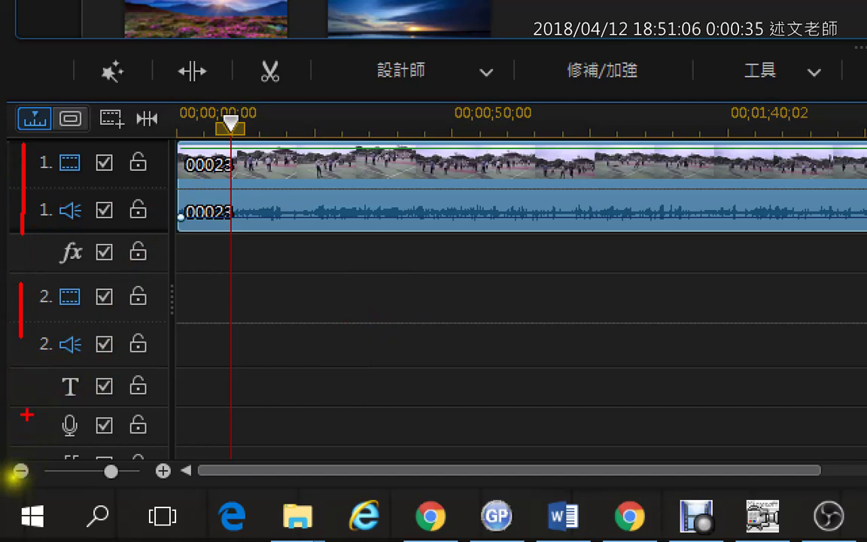
pyautogui.moveTo(29, 450)
pyautogui.mouseDown()
pyautogui.moveTo(34, 461)
pyautogui.moveTo(50, 441)
pyautogui.moveTo(102, 199)
pyautogui.mouseUp()
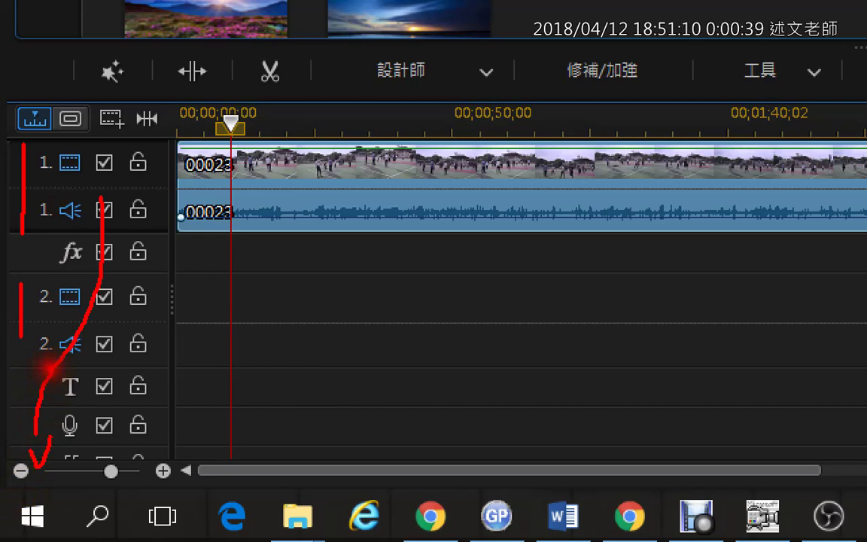
pyautogui.press('e')
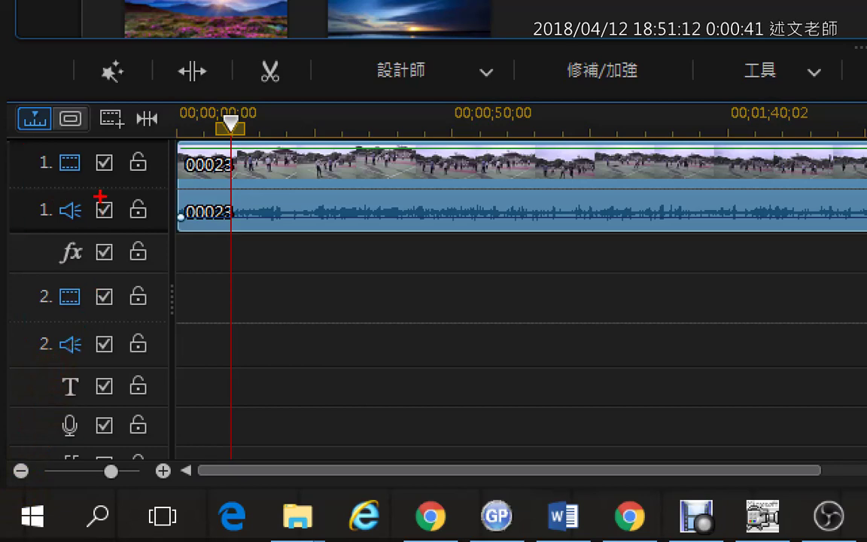
pyautogui.press('Escape')
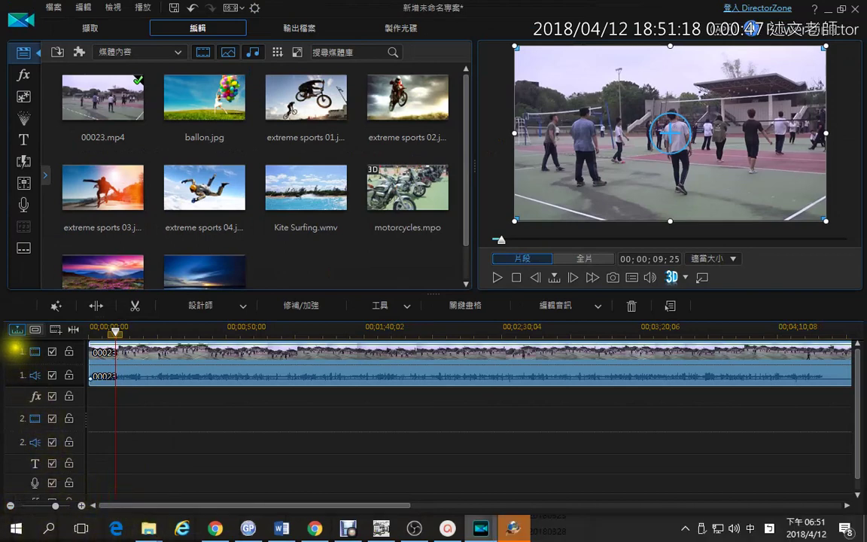
pyautogui.moveTo(14, 349)
pyautogui.mouseDown()
pyautogui.moveTo(10, 406)
pyautogui.moveTo(56, 389)
pyautogui.moveTo(2, 418)
pyautogui.mouseUp()
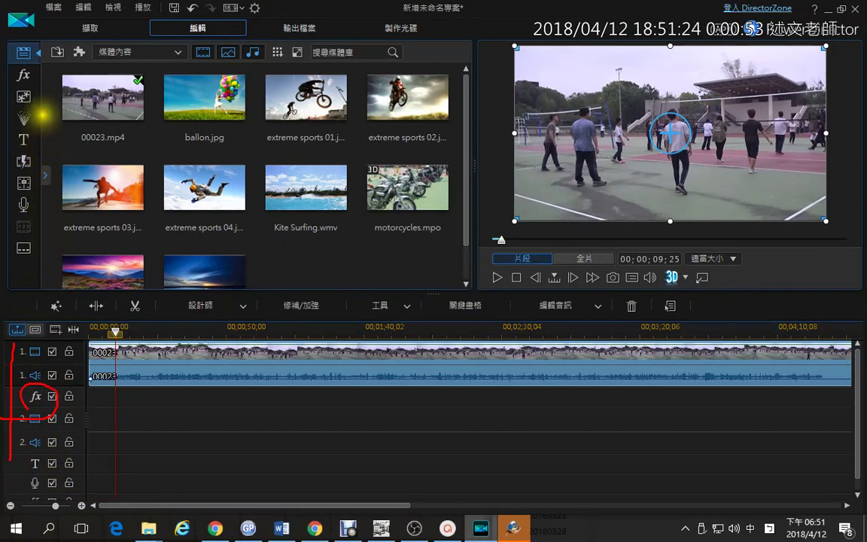
pyautogui.moveTo(57, 388)
pyautogui.mouseDown()
pyautogui.moveTo(98, 277)
pyautogui.moveTo(39, 89)
pyautogui.moveTo(62, 78)
pyautogui.moveTo(38, 87)
pyautogui.mouseUp()
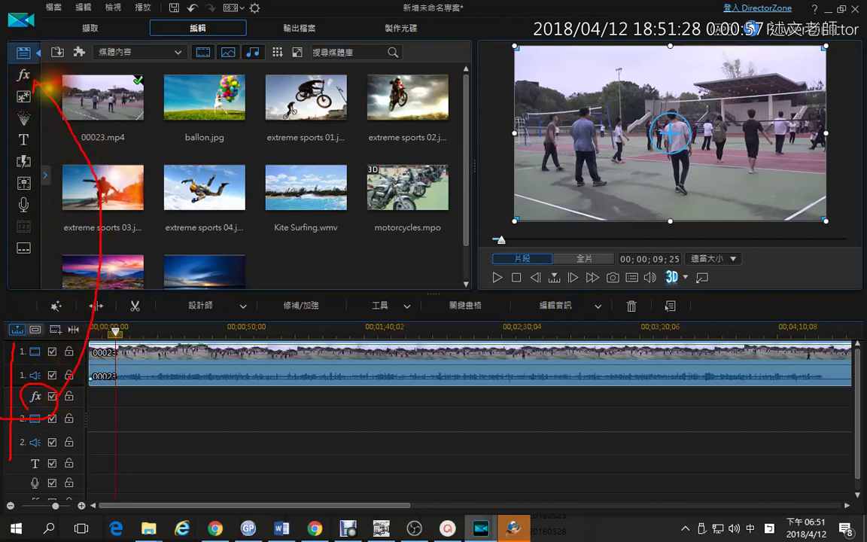
pyautogui.moveTo(110, 397); pyautogui.dragTo(136, 377)
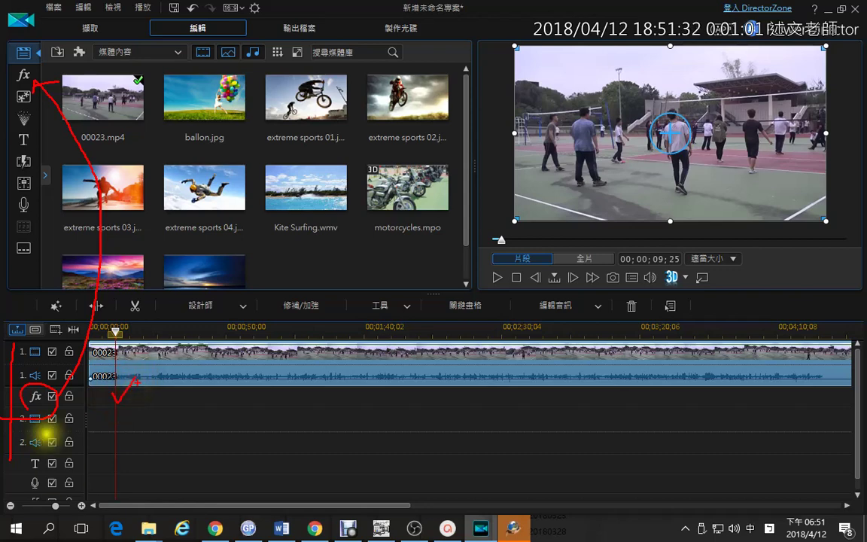
pyautogui.press('Escape')
# Open the video effects library and look through the effects in the 視覺 category
pyautogui.click(27, 77)
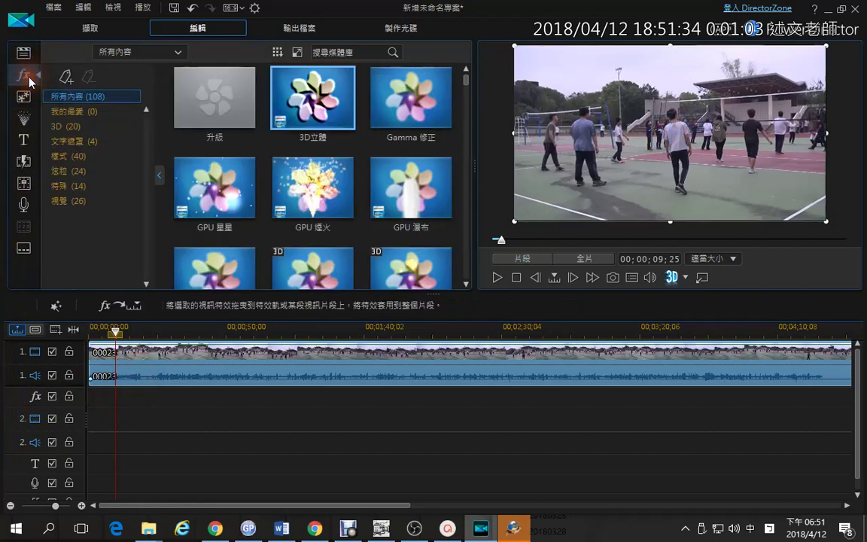
pyautogui.click(73, 202)
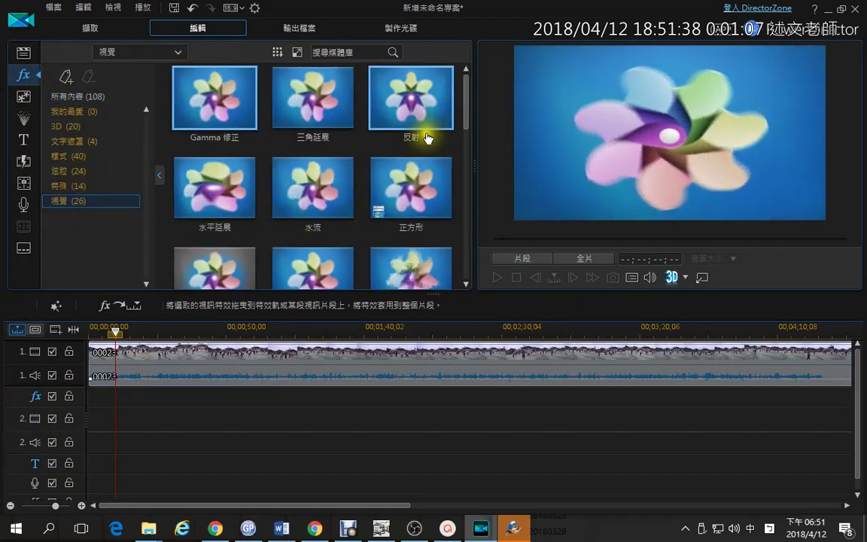
pyautogui.scroll(-1, 475, 178)
pyautogui.scroll(-4, 475, 178)
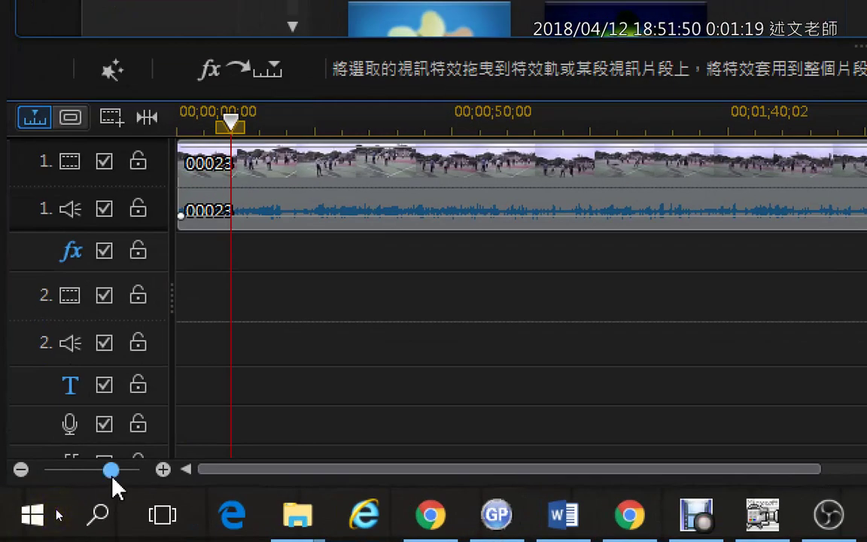
# Adjust the timeline scale so the entire movie fits in view
pyautogui.moveTo(112, 479)
pyautogui.mouseDown()
pyautogui.moveTo(120, 477)
pyautogui.moveTo(104, 486)
pyautogui.mouseUp()
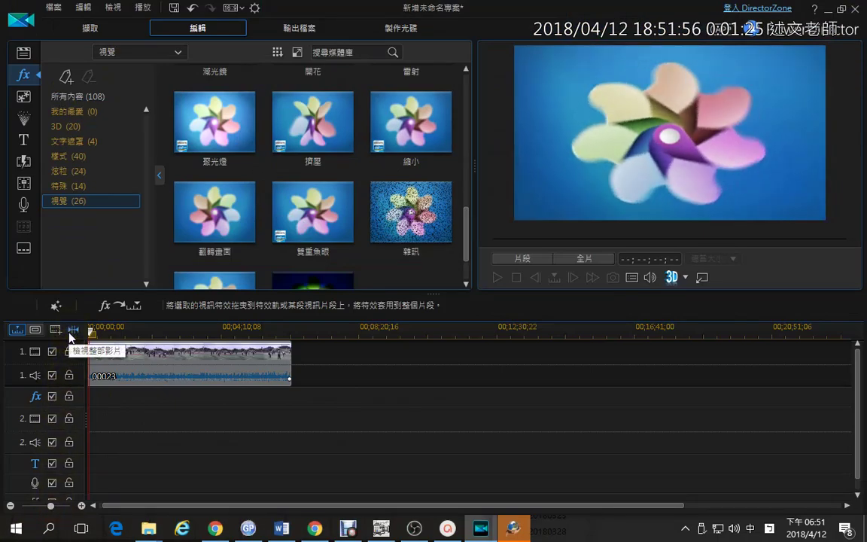
pyautogui.click(72, 332)
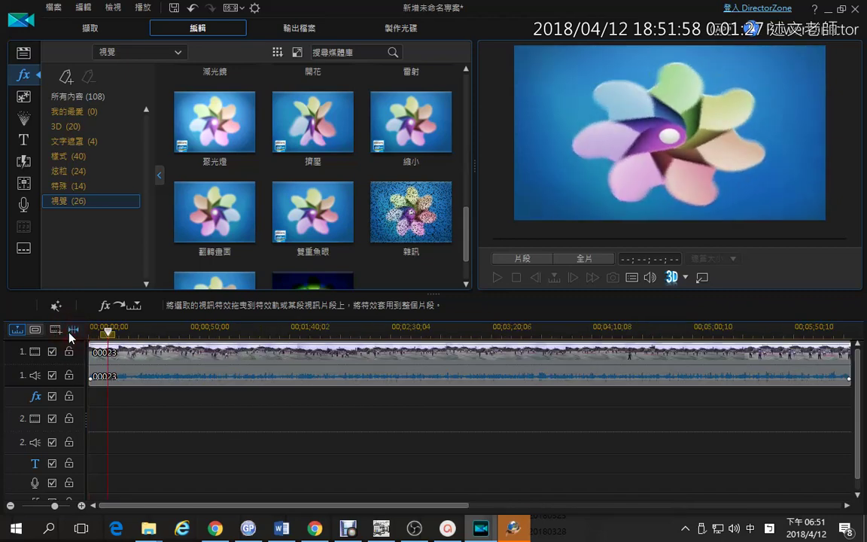
pyautogui.moveTo(89, 334); pyautogui.dragTo(856, 388)
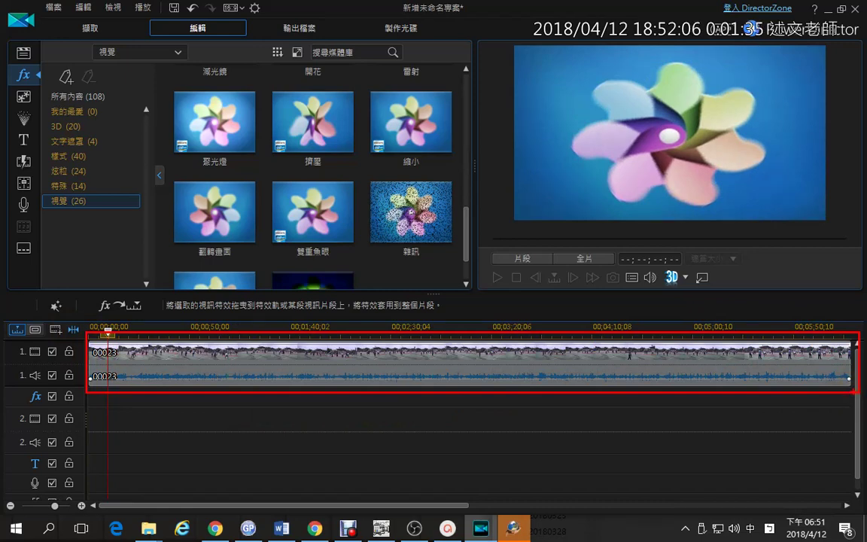
pyautogui.click(24, 389)
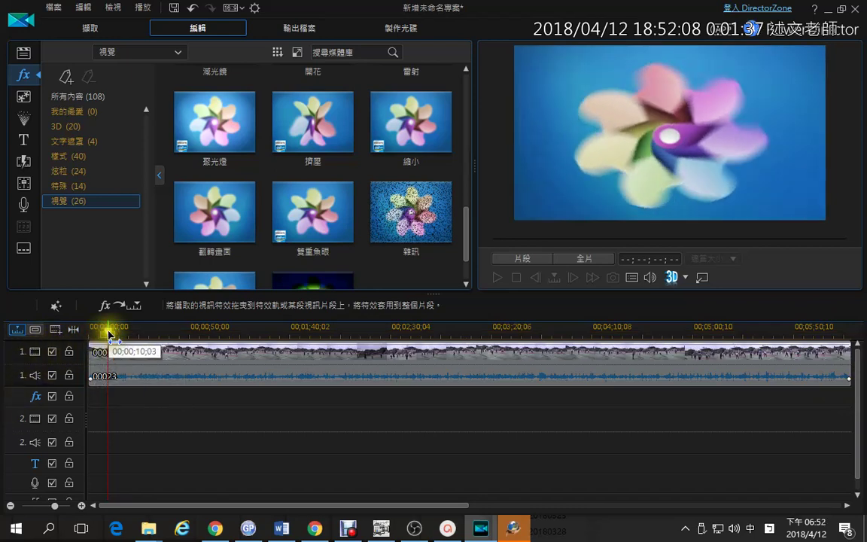
# Move the timeline playhead to 00;00;53;04 and try splitting clip 00023 at that point
pyautogui.moveTo(108, 335); pyautogui.dragTo(196, 333)
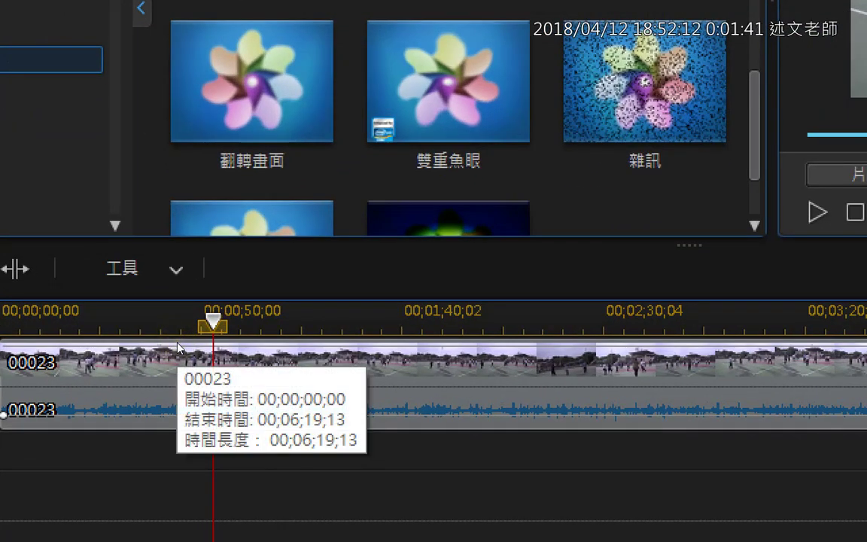
pyautogui.moveTo(179, 347); pyautogui.dragTo(213, 338)
pyautogui.click(313, 380)
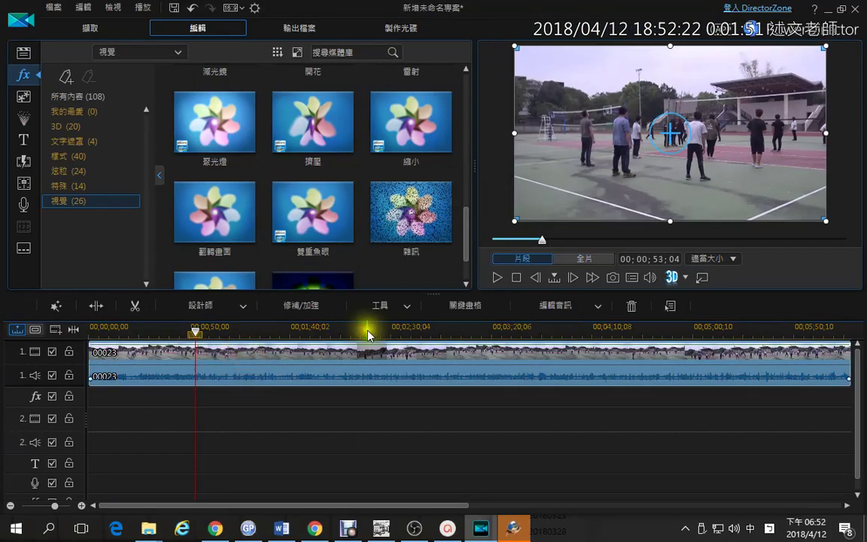
pyautogui.click(385, 530)
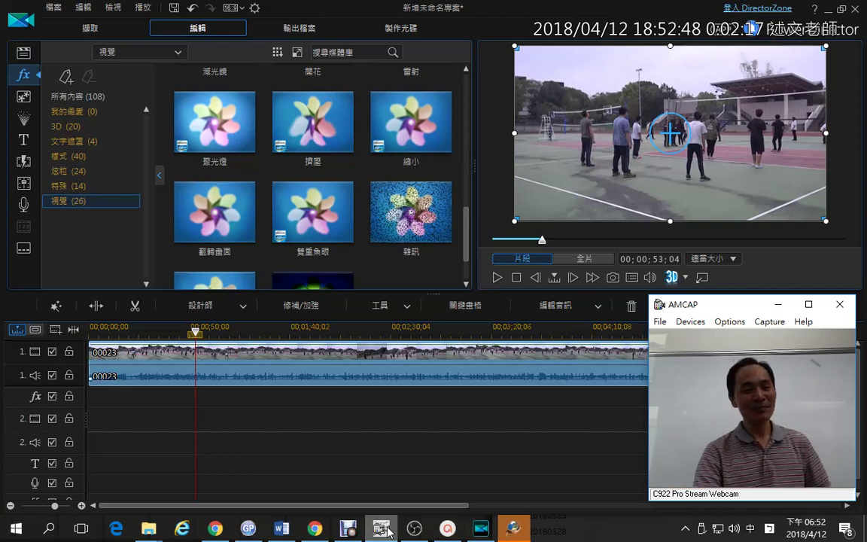
pyautogui.moveTo(340, 532)
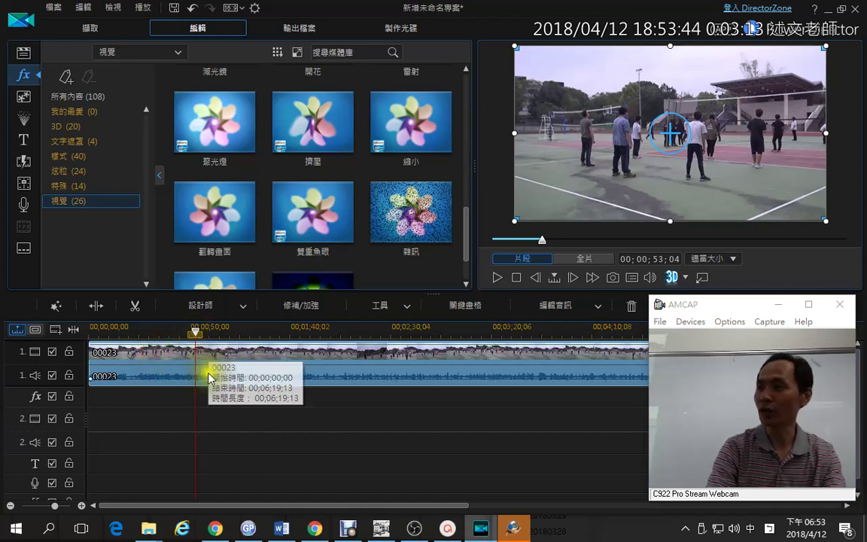
pyautogui.click(94, 308)
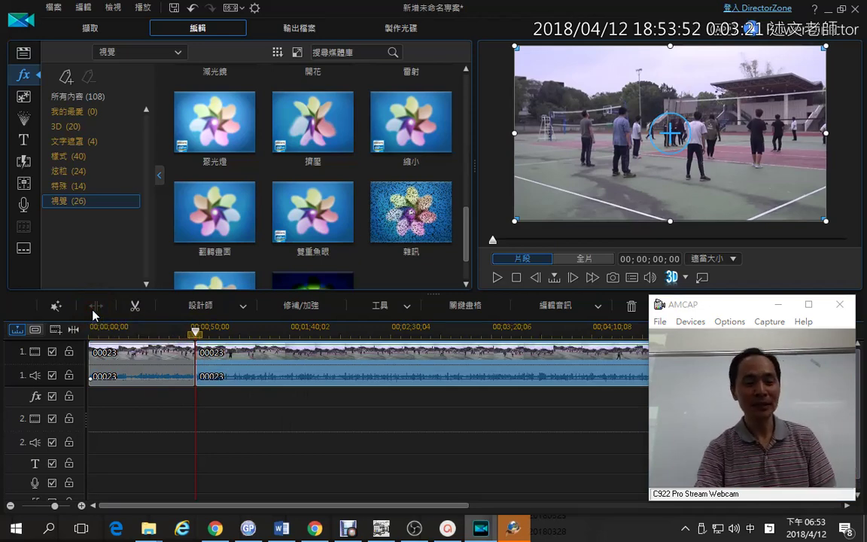
pyautogui.click(200, 351)
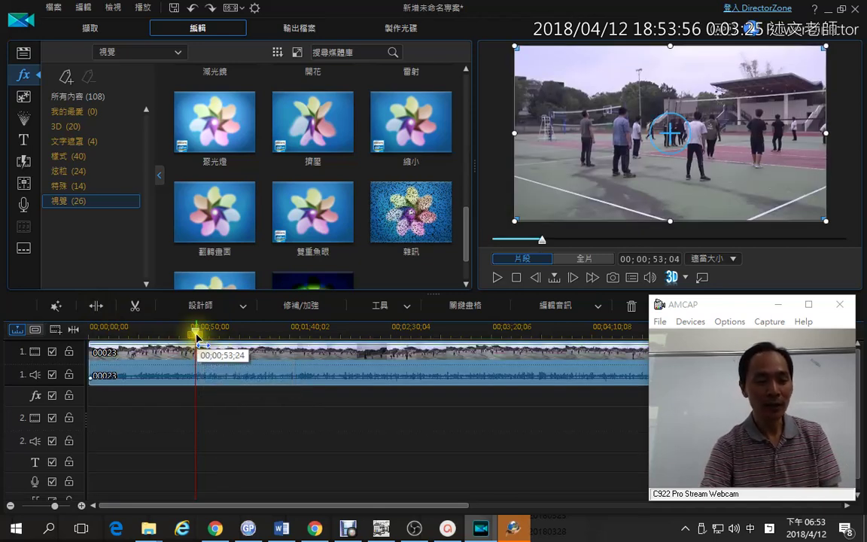
# Open clip 00023 for trimming in single-trim mode
pyautogui.click(136, 307)
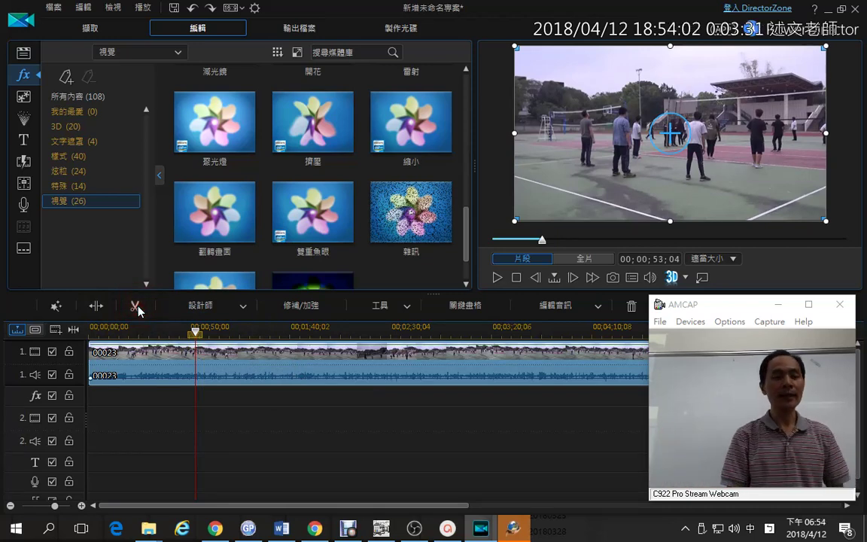
pyautogui.click(137, 307)
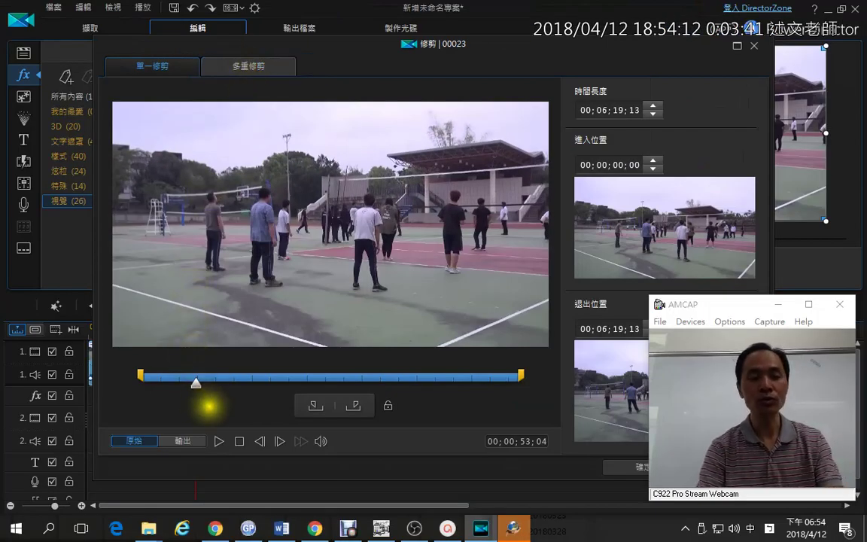
pyautogui.moveTo(329, 410)
pyautogui.mouseDown()
pyautogui.moveTo(295, 413)
pyautogui.moveTo(331, 417)
pyautogui.moveTo(368, 397)
pyautogui.moveTo(335, 419)
pyautogui.moveTo(138, 393)
pyautogui.moveTo(166, 400)
pyautogui.mouseUp()
pyautogui.moveTo(384, 421)
pyautogui.mouseDown()
pyautogui.moveTo(411, 424)
pyautogui.moveTo(496, 393)
pyautogui.moveTo(457, 400)
pyautogui.moveTo(451, 411)
pyautogui.mouseUp()
pyautogui.press('Escape')
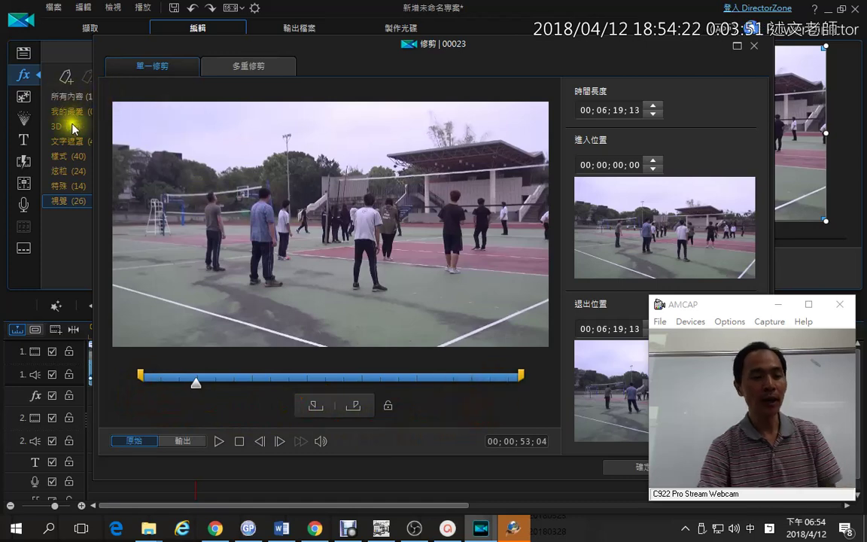
# Preview different parts of clip 00023 in the trim window and stop playback
pyautogui.moveTo(195, 384)
pyautogui.mouseDown()
pyautogui.moveTo(156, 392)
pyautogui.moveTo(240, 393)
pyautogui.mouseUp()
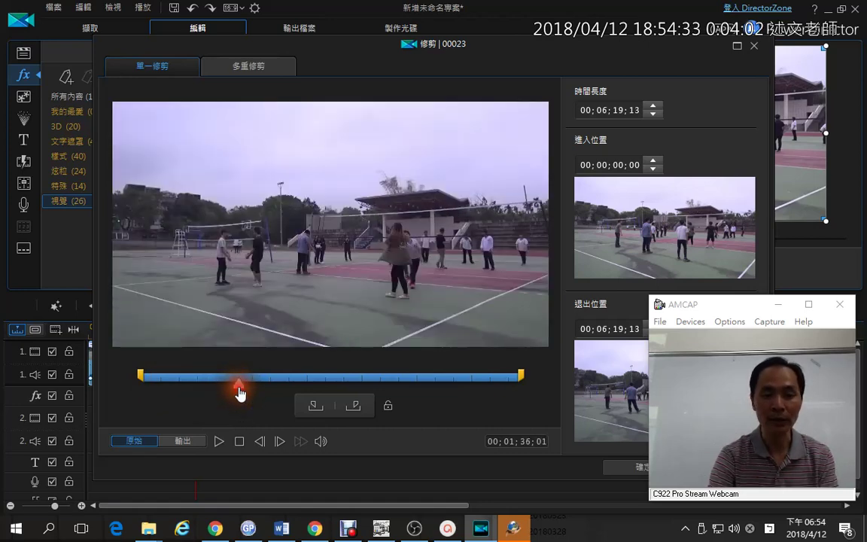
pyautogui.click(220, 443)
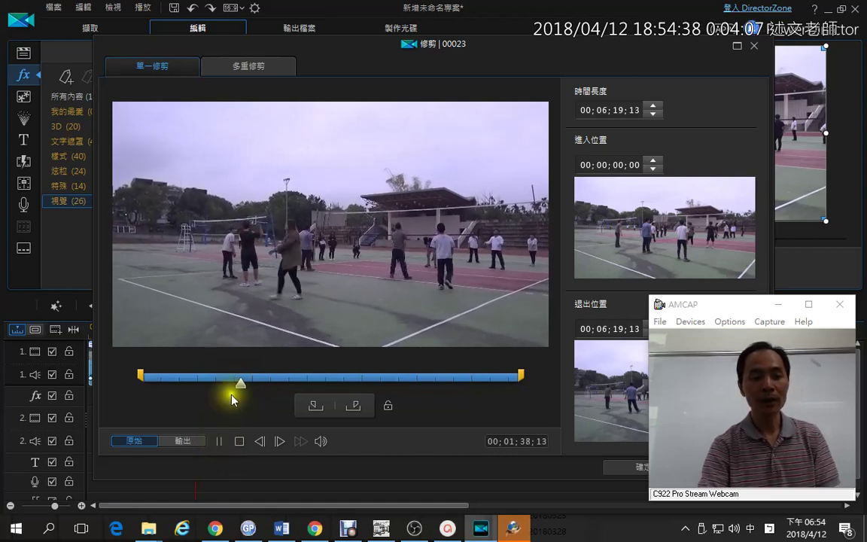
pyautogui.moveTo(335, 387); pyautogui.dragTo(399, 395)
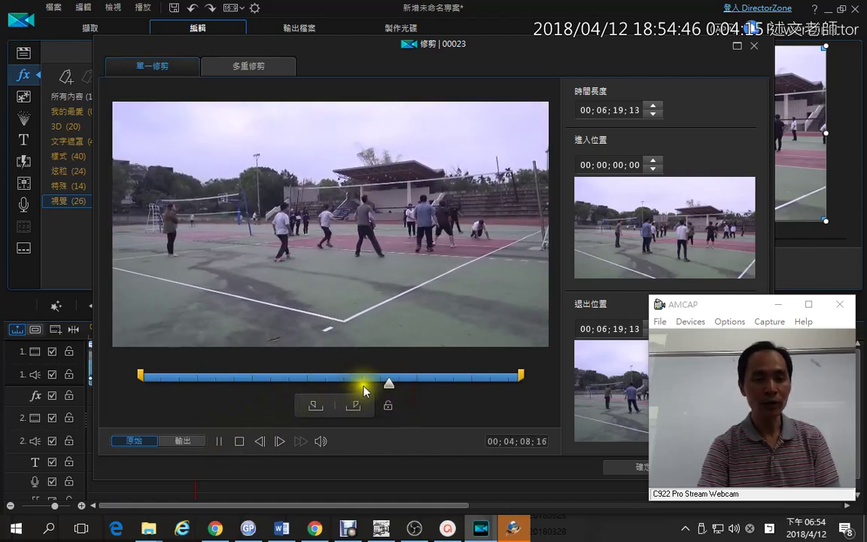
pyautogui.click(239, 441)
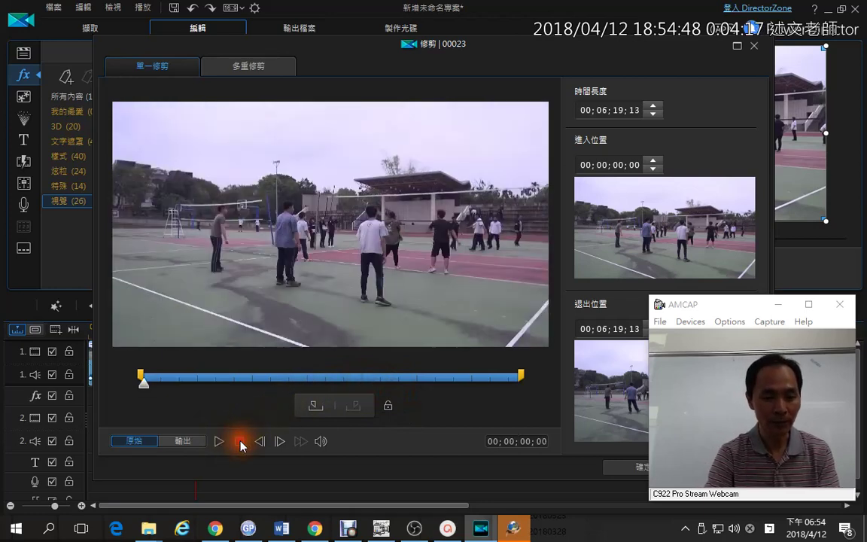
# Set the clip's trim in point at 00;03;46;12 and its out point at 00;04;38;16
pyautogui.click(362, 380)
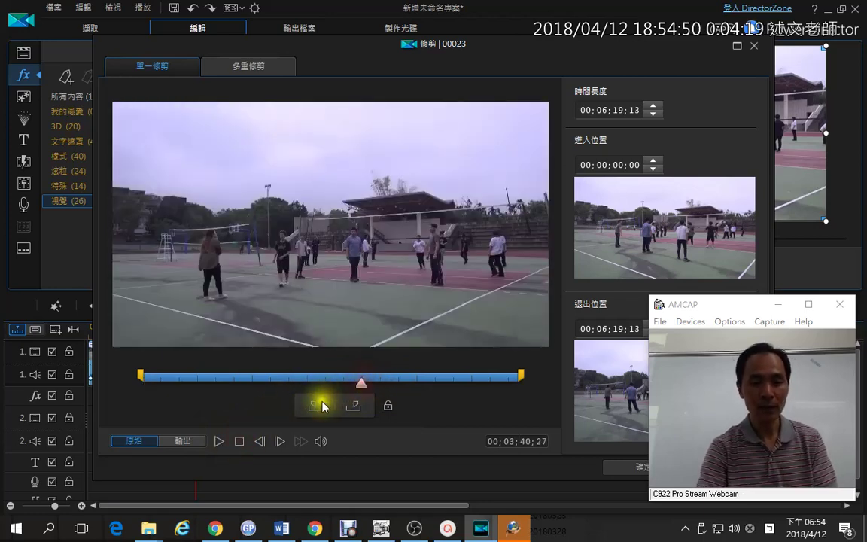
pyautogui.moveTo(363, 393); pyautogui.dragTo(367, 388)
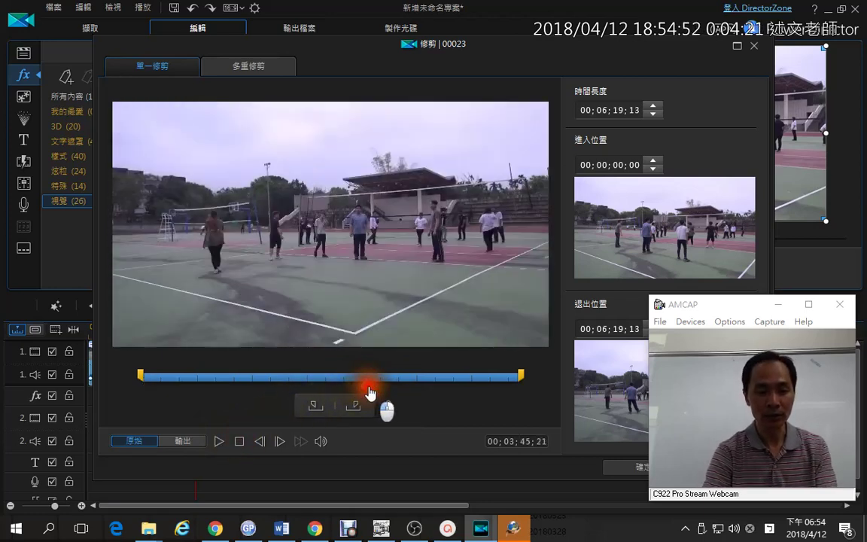
pyautogui.click(315, 406)
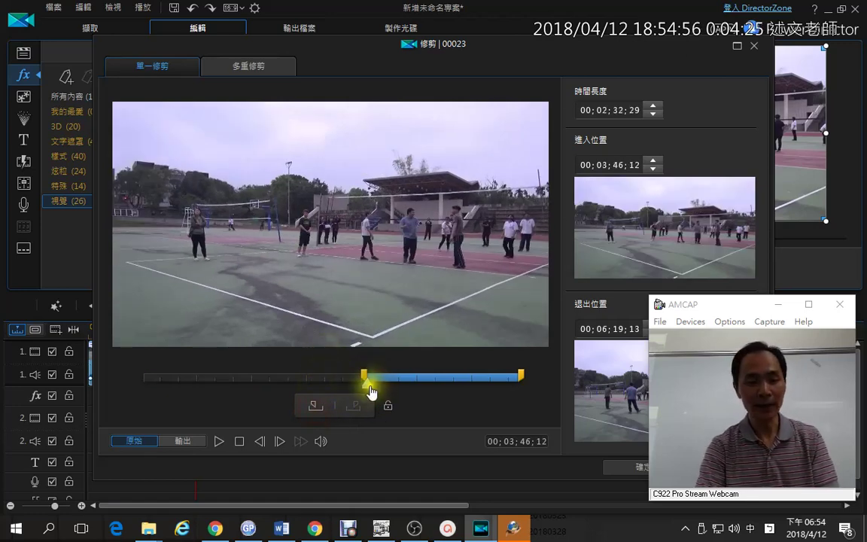
pyautogui.moveTo(369, 384); pyautogui.dragTo(423, 393)
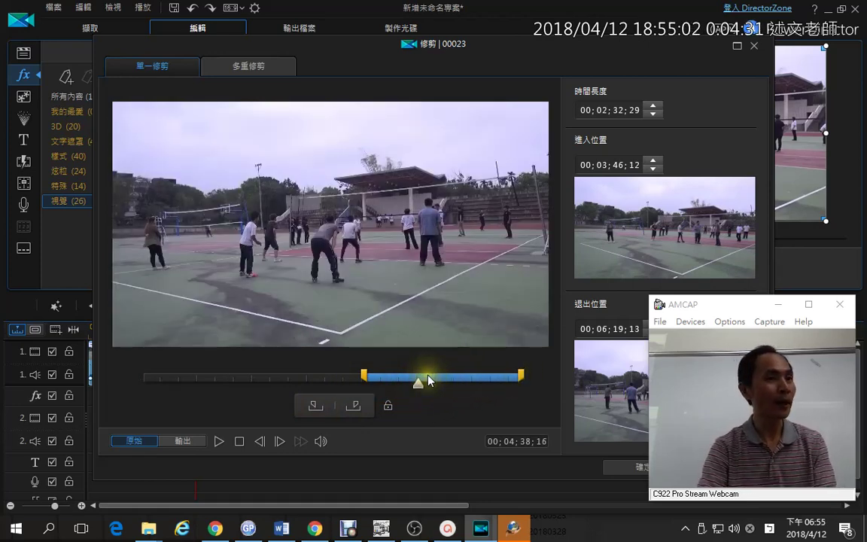
pyautogui.click(355, 407)
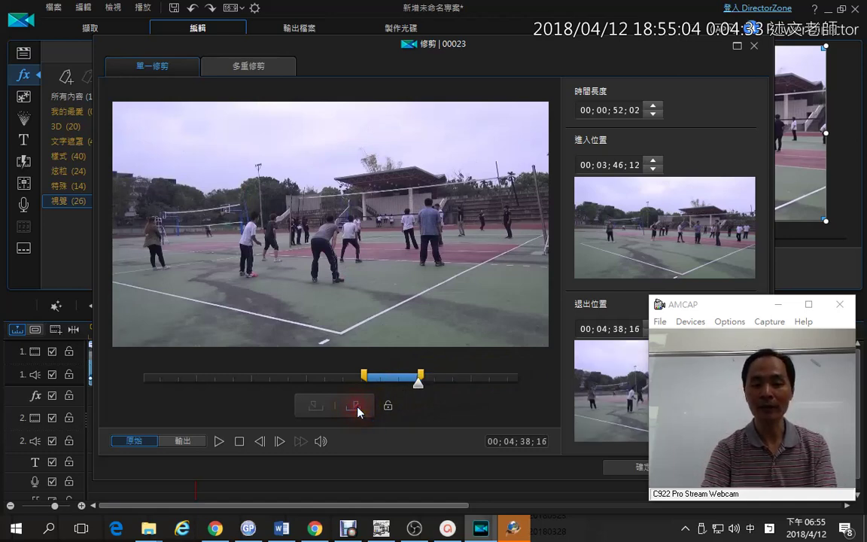
# Apply the single trim to clip 00023 and try to move the trimmed clip along video track 1
pyautogui.click(630, 470)
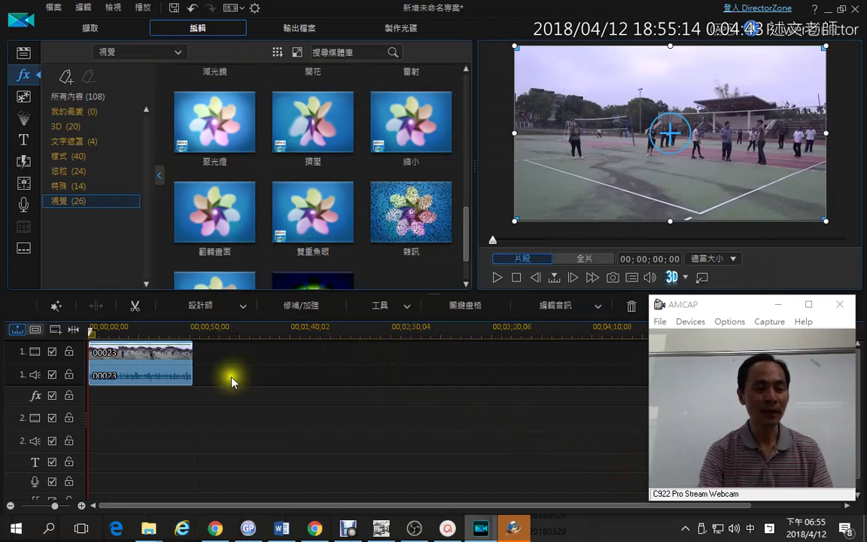
pyautogui.click(175, 363)
pyautogui.moveTo(174, 360); pyautogui.dragTo(204, 362)
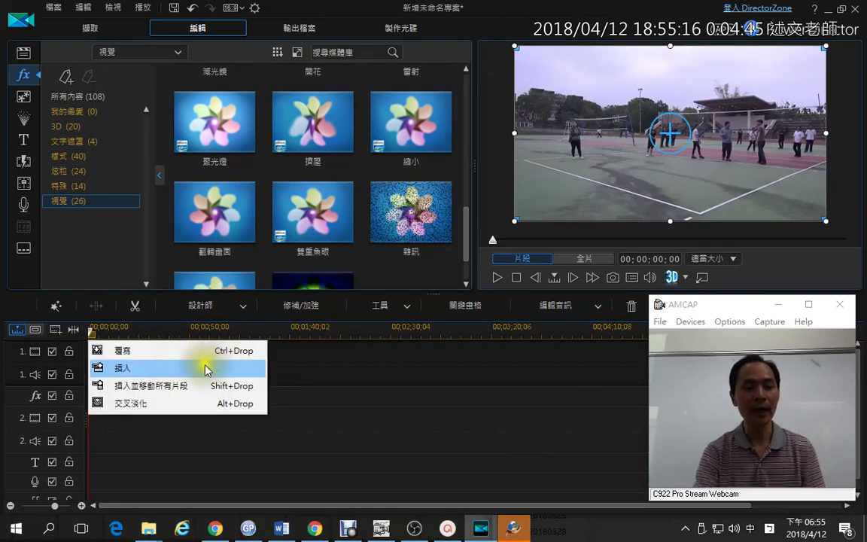
pyautogui.click(349, 368)
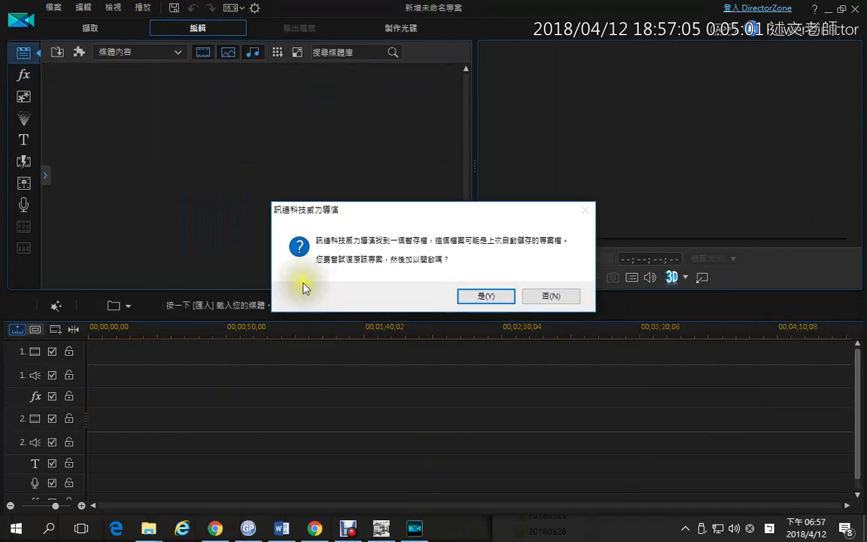
# Recover the auto-saved project and fit the whole movie into the timeline view
pyautogui.click(486, 297)
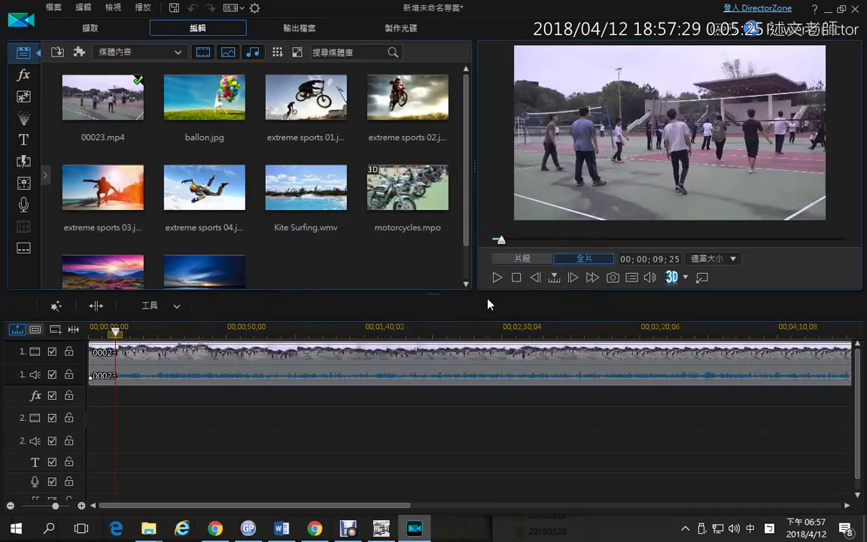
pyautogui.click(73, 329)
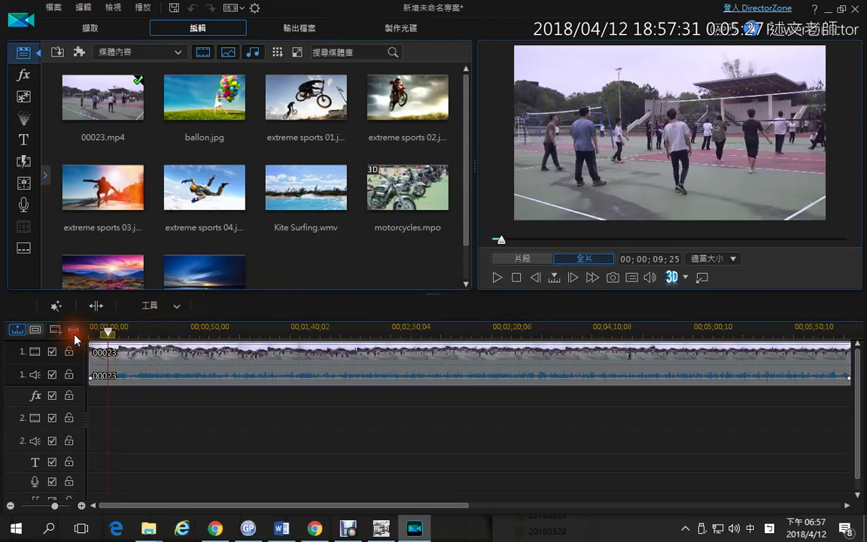
# Open timeline clip 00023 for trimming in multi-trim mode
pyautogui.click(199, 358)
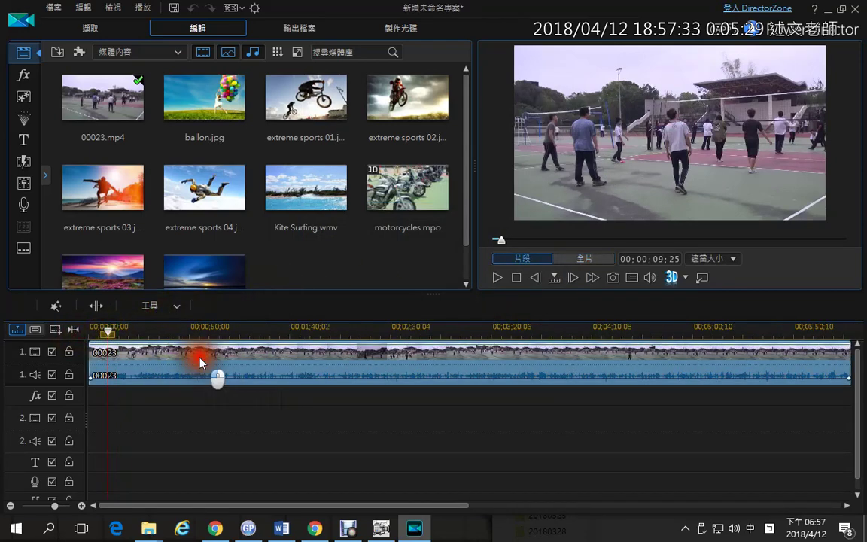
pyautogui.click(136, 307)
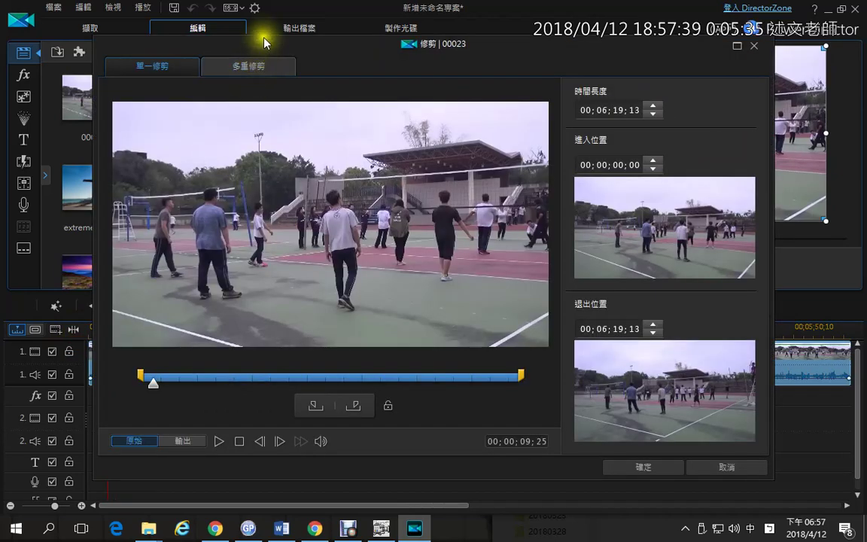
pyautogui.click(267, 67)
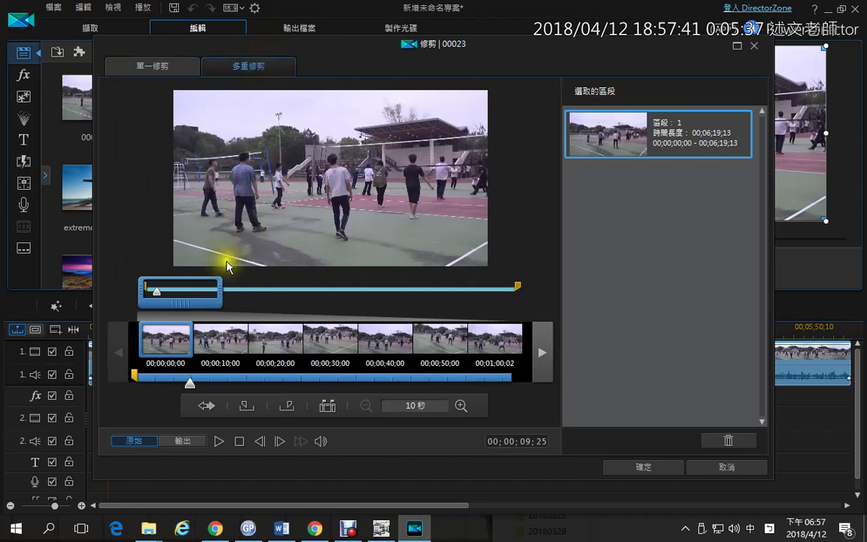
# Move the magnified range further along clip 00023 and widen it to a thumbnail interval of 15.50 seconds
pyautogui.moveTo(187, 300)
pyautogui.mouseDown()
pyautogui.moveTo(224, 303)
pyautogui.moveTo(195, 307)
pyautogui.mouseUp()
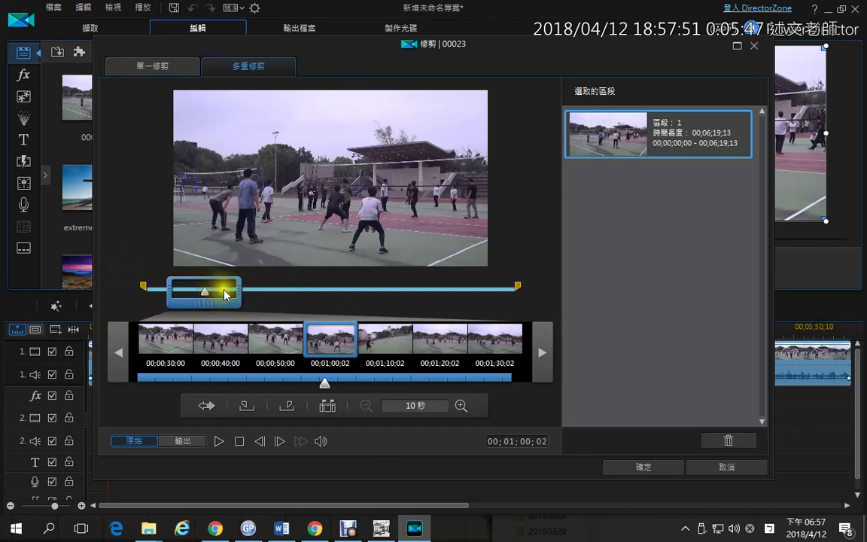
pyautogui.moveTo(235, 288); pyautogui.dragTo(271, 290)
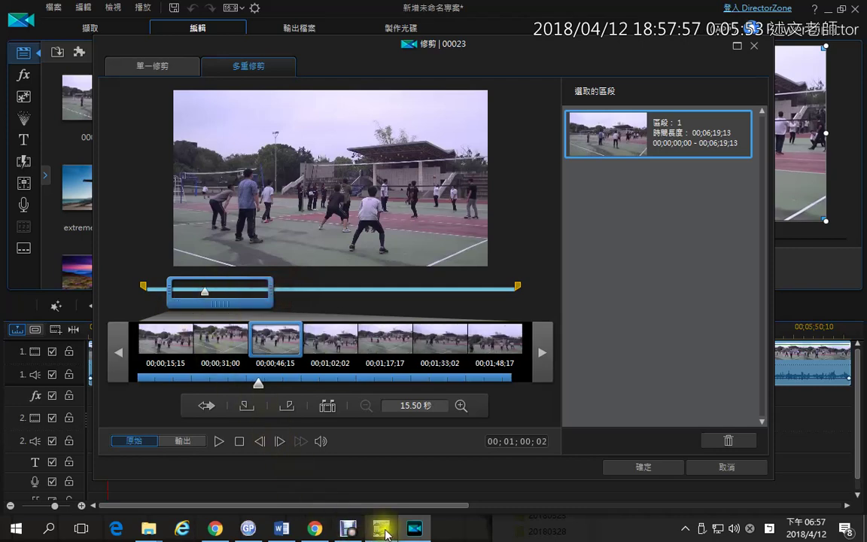
pyautogui.click(383, 531)
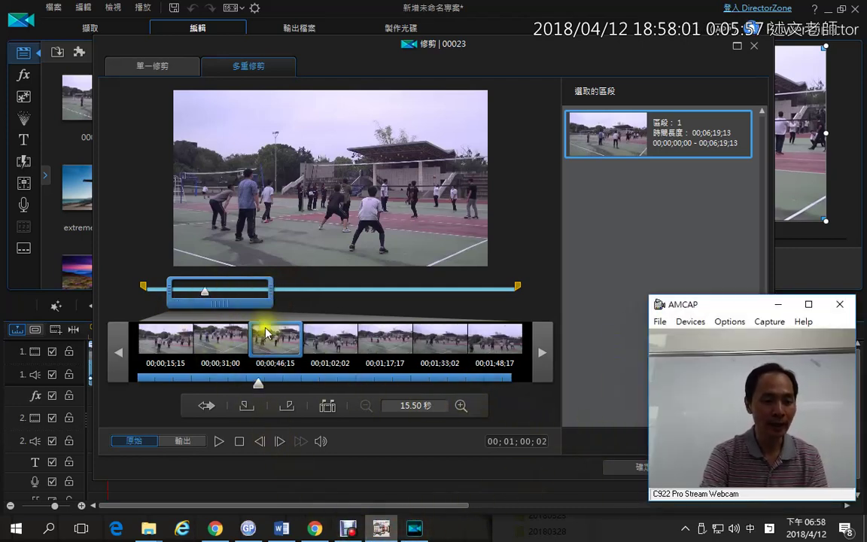
# Mark the first segment to keep from 00;00;40;23 to 00;01;01;27 in the multi-trim window
pyautogui.moveTo(258, 383); pyautogui.dragTo(181, 390)
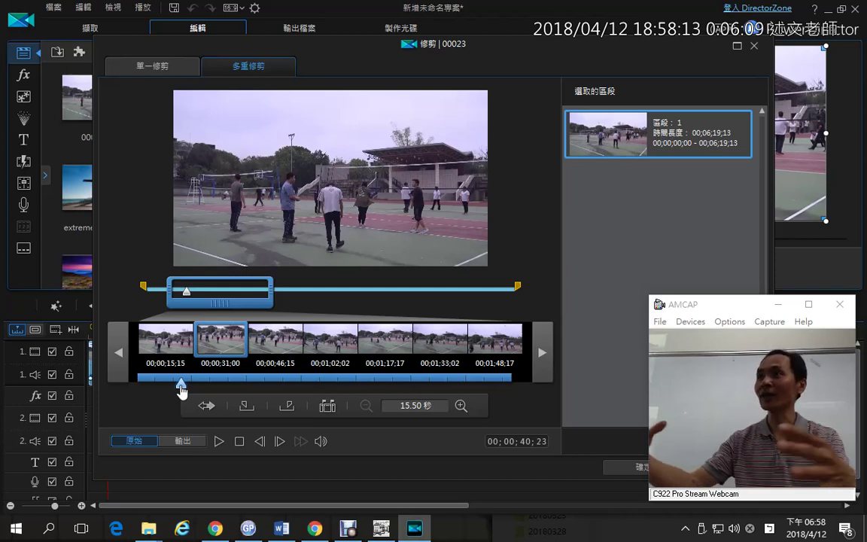
pyautogui.click(233, 426)
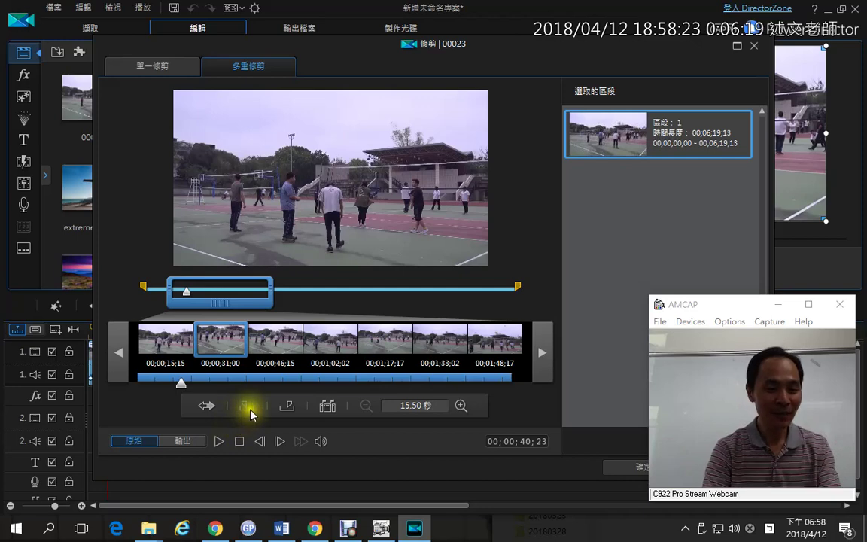
pyautogui.click(247, 407)
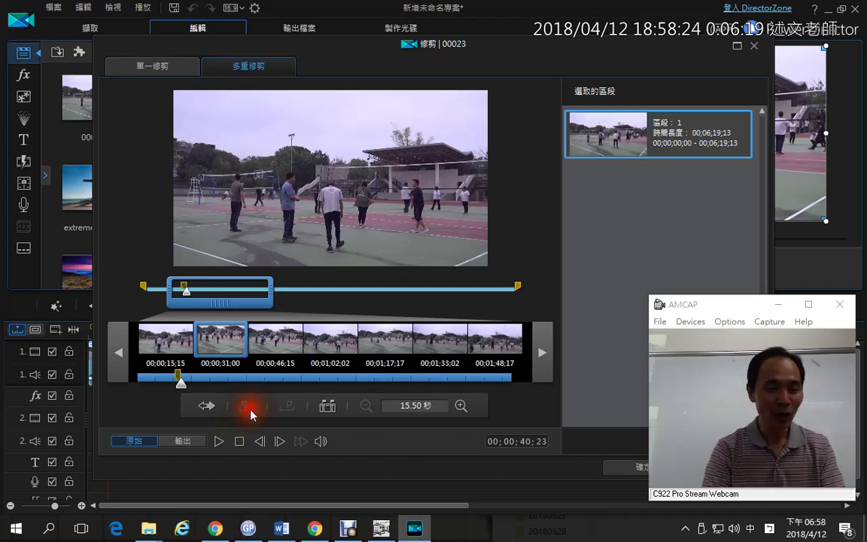
pyautogui.click(193, 383)
pyautogui.moveTo(194, 384); pyautogui.dragTo(300, 384)
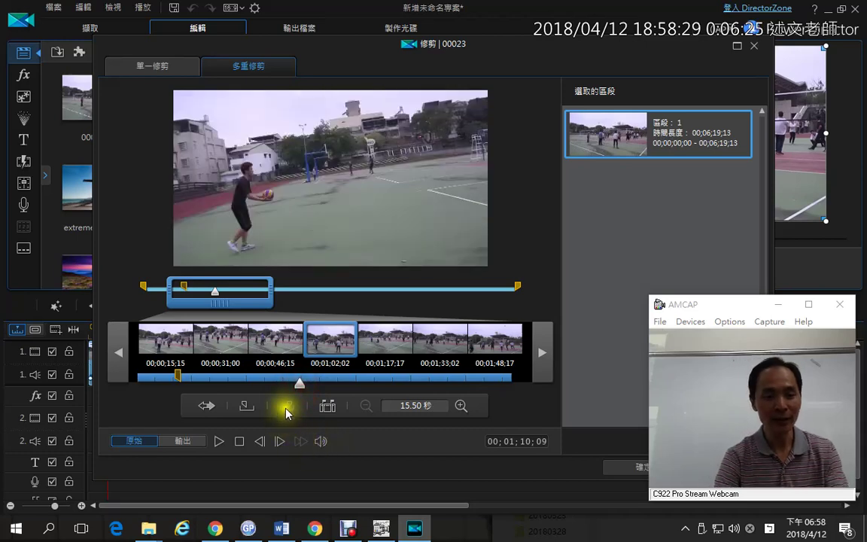
pyautogui.moveTo(300, 385); pyautogui.dragTo(271, 381)
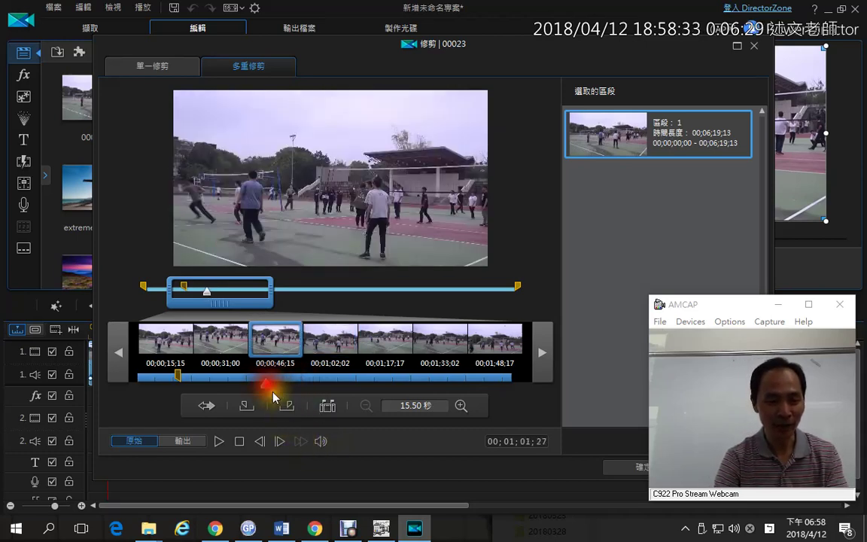
pyautogui.click(286, 408)
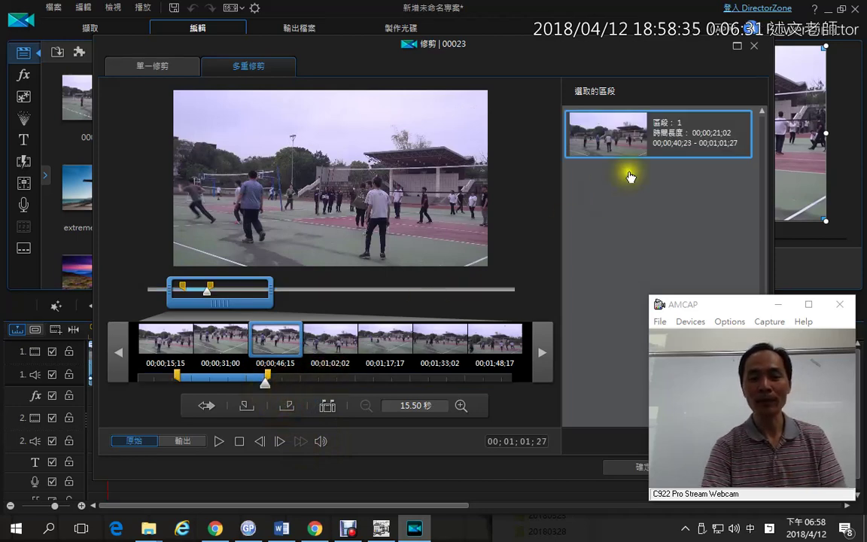
# Mark a second segment from 00;01;10;09 to 00;01;17;02 and apply the multi-trim to the timeline
pyautogui.moveTo(267, 383)
pyautogui.mouseDown()
pyautogui.moveTo(299, 400)
pyautogui.moveTo(330, 390)
pyautogui.mouseUp()
pyautogui.click(250, 406)
pyautogui.click(291, 407)
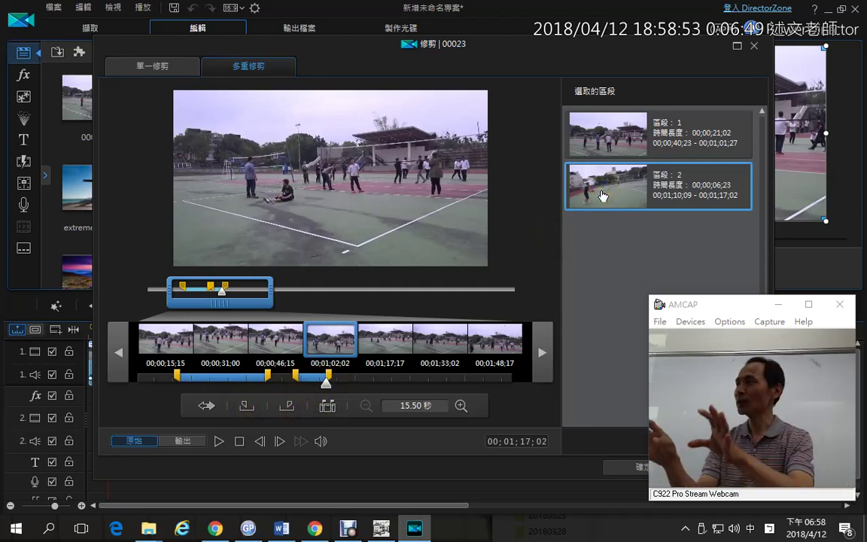
pyautogui.click(637, 159)
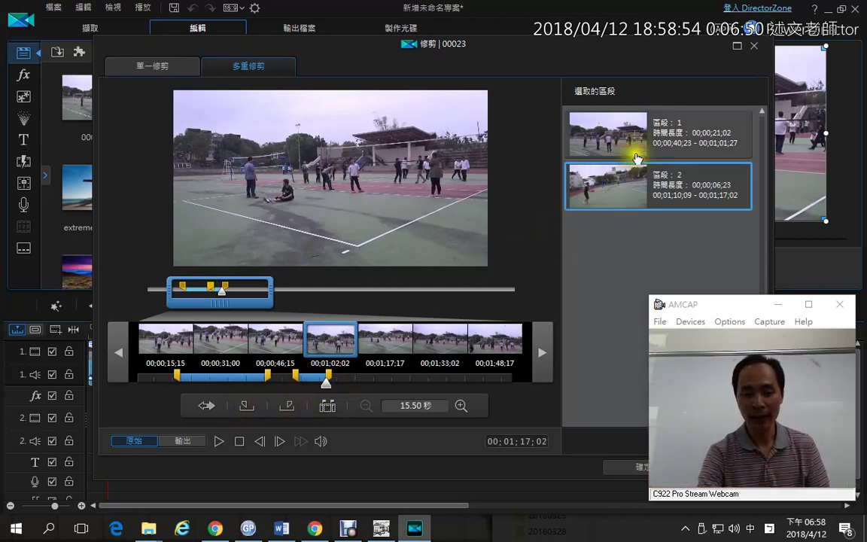
pyautogui.click(618, 468)
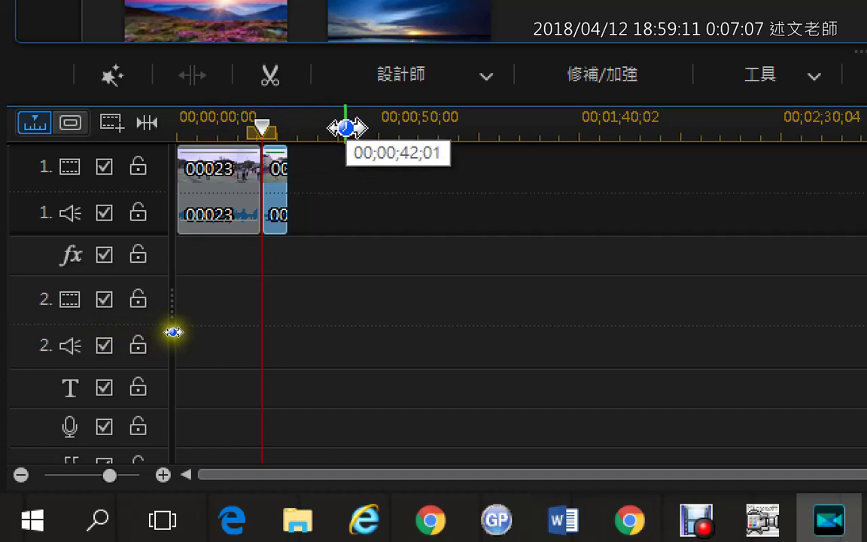
# Enlarge the timeline scale to inspect the two trimmed 00023 segments from the beginning of track 1
pyautogui.moveTo(173, 332); pyautogui.dragTo(262, 334)
pyautogui.click(212, 470)
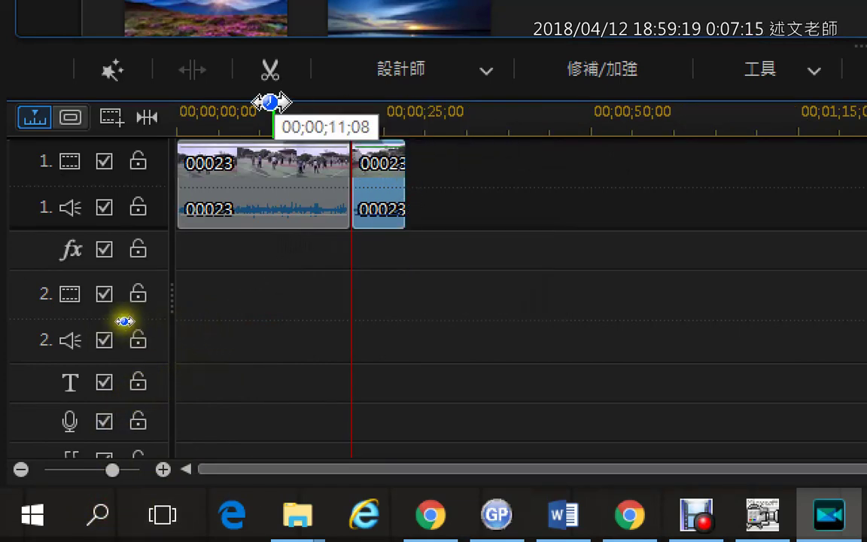
pyautogui.moveTo(240, 113); pyautogui.dragTo(312, 118)
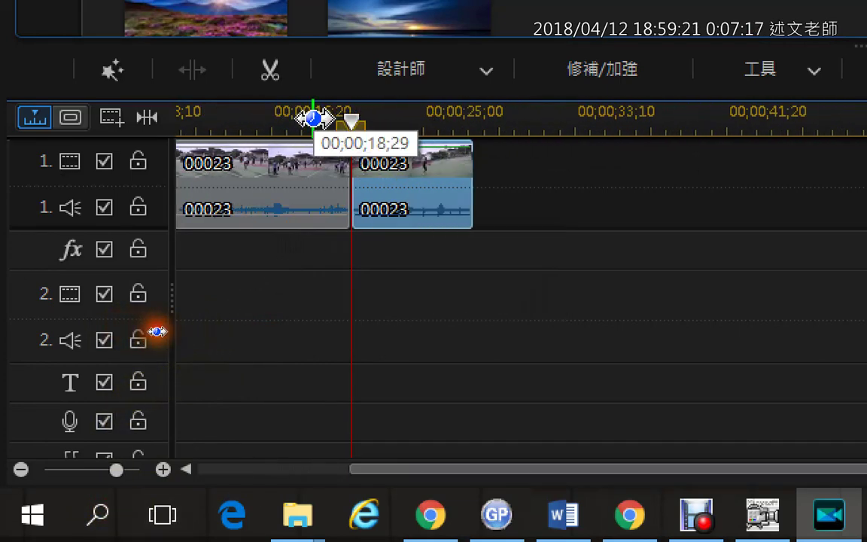
pyautogui.click(225, 470)
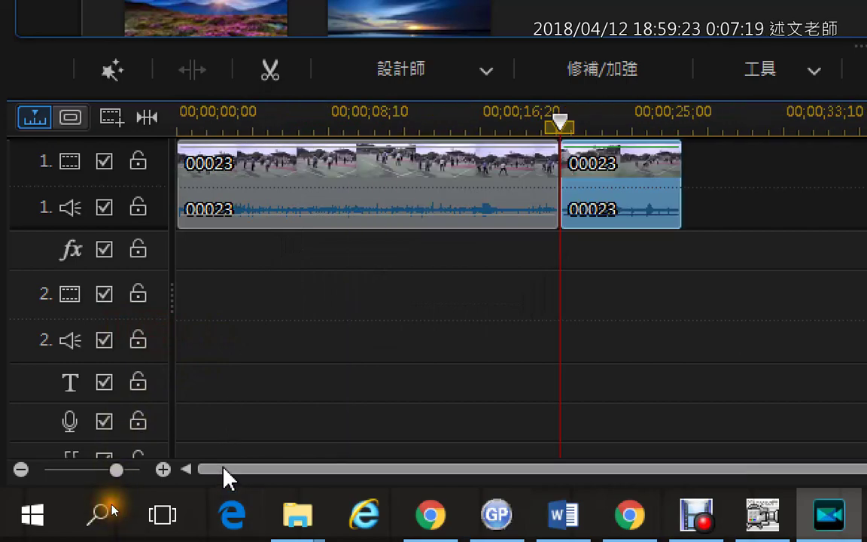